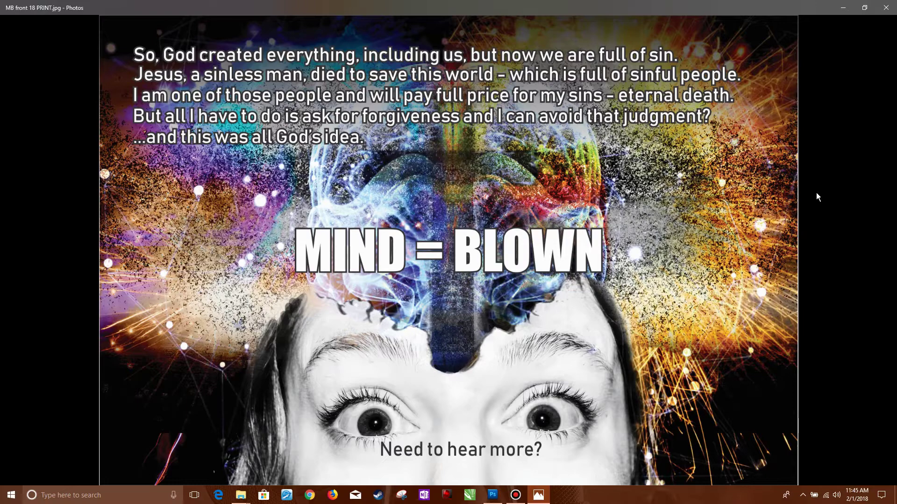
View the back side of the flyer, MB 18 Back PRINT.jpg, and close the image viewer.
{"action": "key", "text": "Right"}
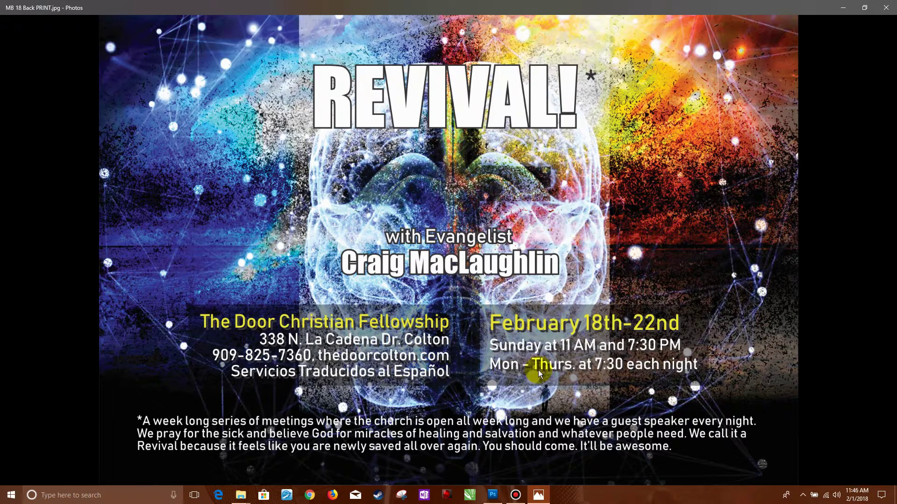
{"action": "left_click", "coordinate": [516, 499]}
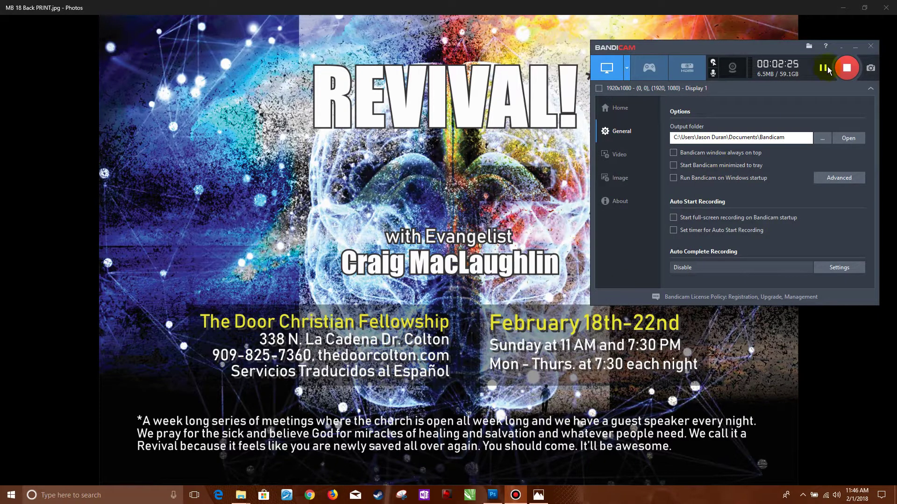
{"action": "left_click", "coordinate": [509, 298]}
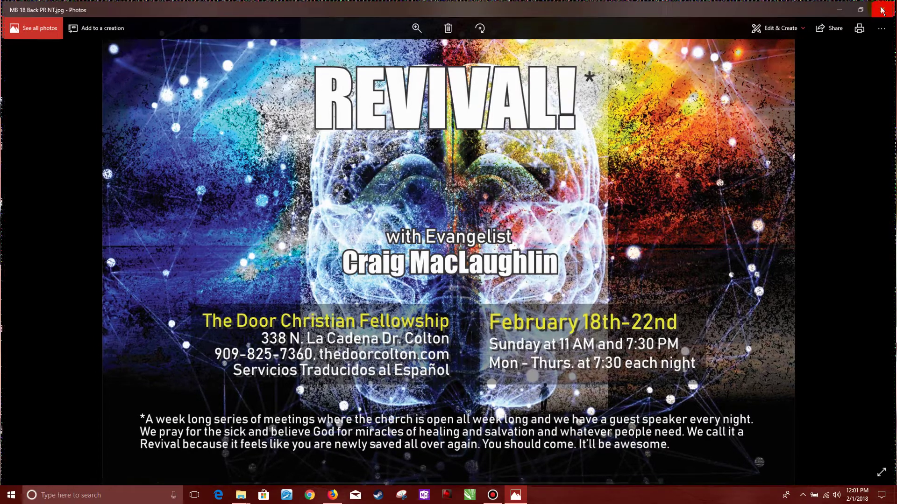
{"action": "left_click", "coordinate": [884, 8]}
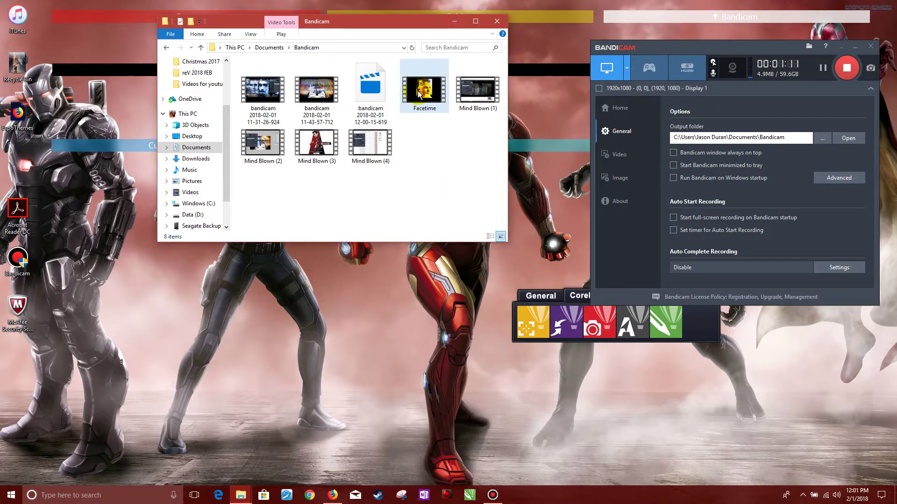
Open the Mind Blown (1) video from the Bandicam folder and skip ahead to about 3:05, past the explosion photo search.
{"action": "mouse_move", "coordinate": [419, 93]}
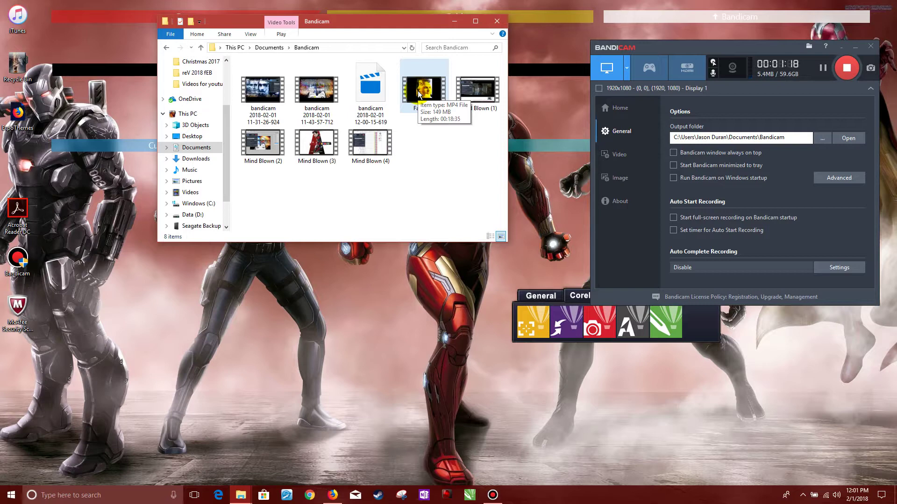
{"action": "left_click", "coordinate": [433, 151]}
{"action": "left_click", "coordinate": [422, 96]}
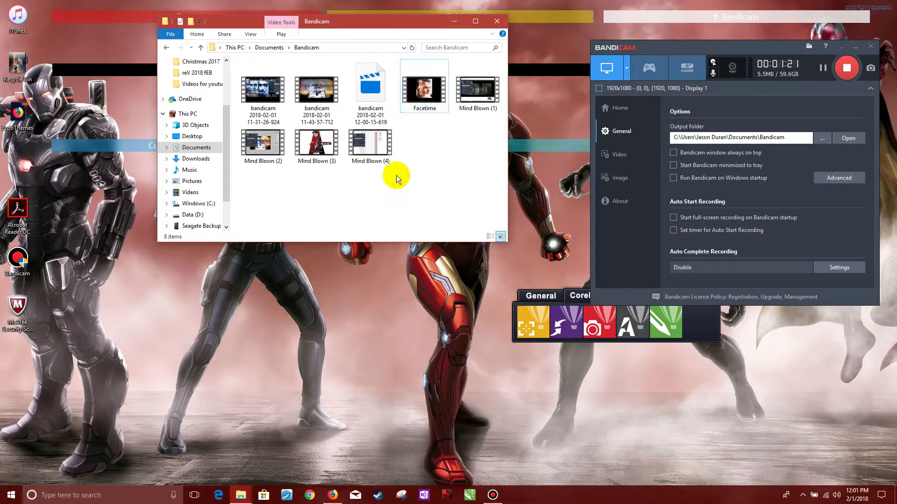
{"action": "left_click", "coordinate": [477, 106]}
{"action": "double_click", "coordinate": [477, 105]}
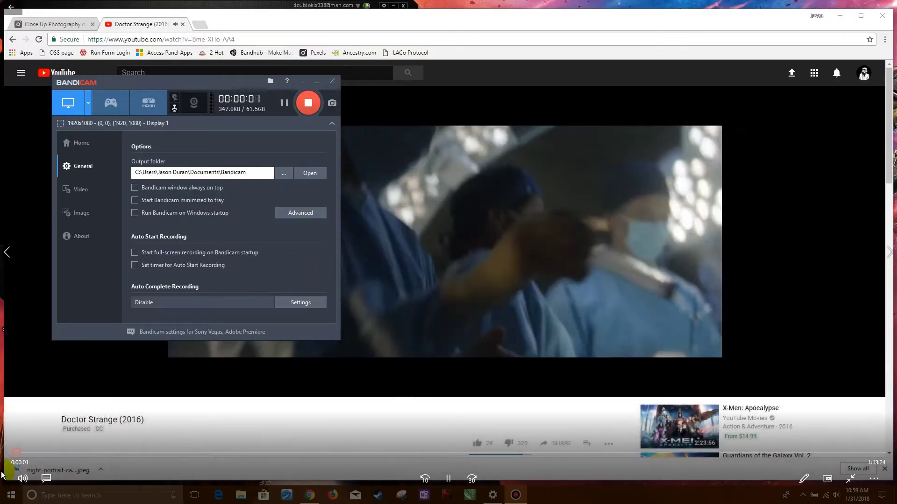
{"action": "left_click", "coordinate": [24, 455]}
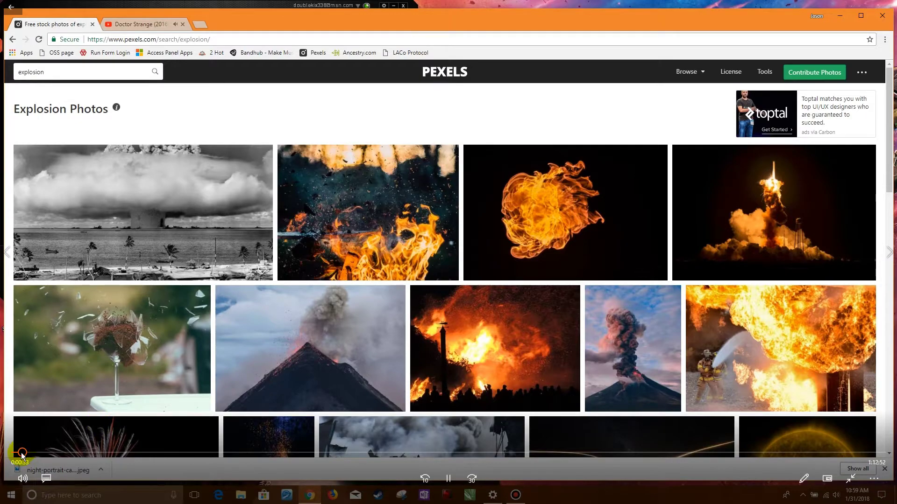
{"action": "left_click_drag", "start_coordinate": [21, 453], "coordinate": [50, 455]}
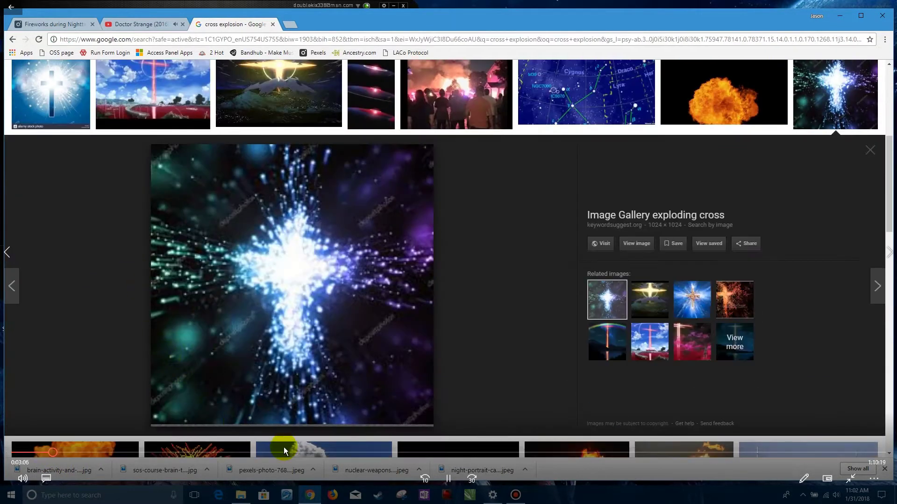
Skim the Mind Blown (1) video through the "mind + blown" image search, up to about 11:27.
{"action": "left_click_drag", "start_coordinate": [54, 450], "coordinate": [112, 458]}
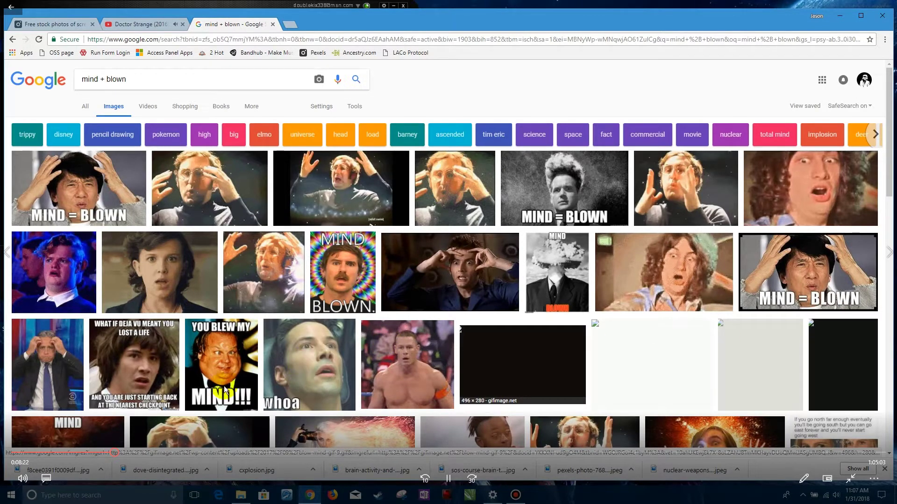
{"action": "left_click_drag", "start_coordinate": [116, 455], "coordinate": [139, 454]}
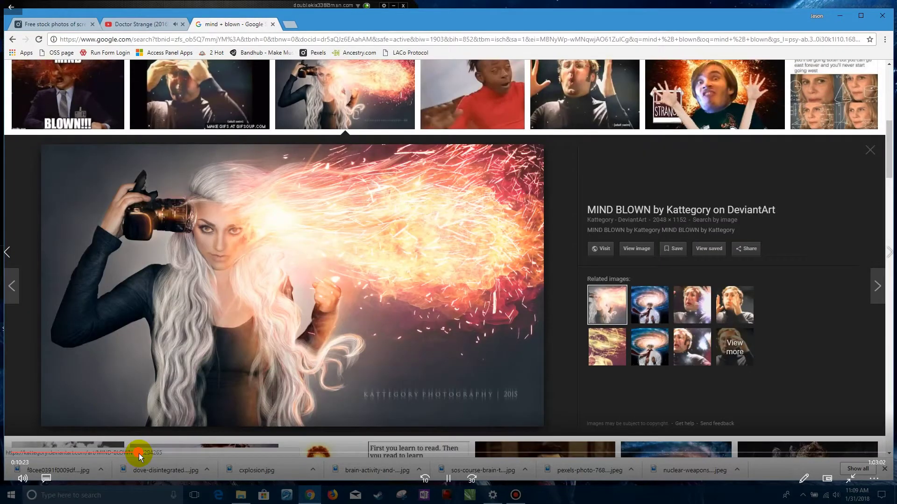
{"action": "left_click_drag", "start_coordinate": [140, 454], "coordinate": [148, 454]}
{"action": "left_click", "coordinate": [149, 454]}
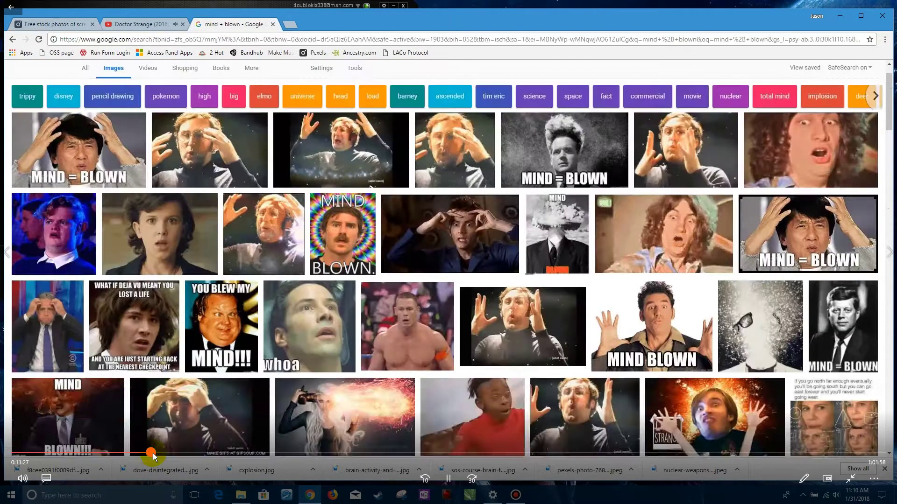
{"action": "left_click", "coordinate": [153, 454]}
Skim the recording through the surprised face, sparks and fire explosion image searches, up to about 20:06.
{"action": "left_click_drag", "start_coordinate": [153, 453], "coordinate": [188, 456]}
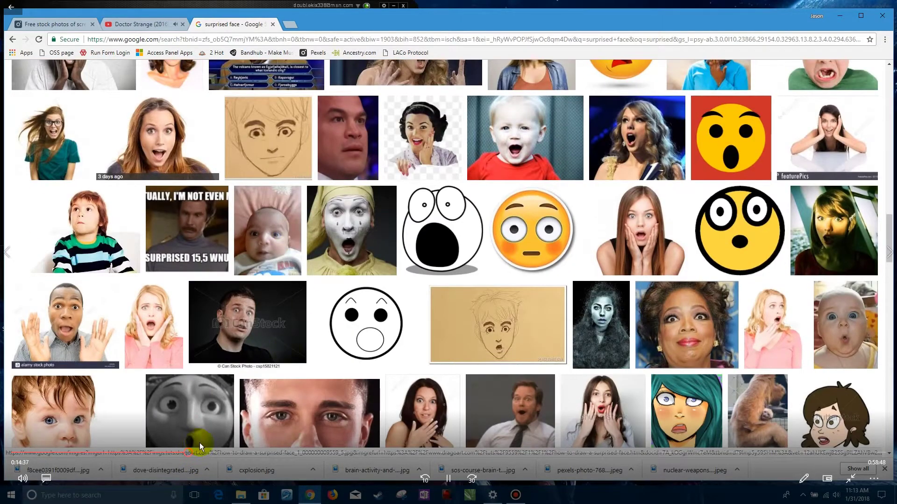
{"action": "left_click_drag", "start_coordinate": [189, 456], "coordinate": [203, 454]}
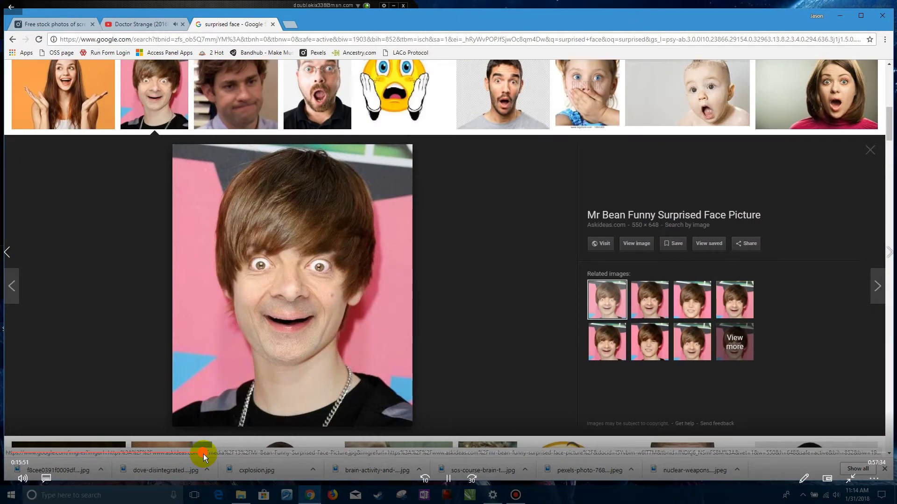
{"action": "left_click_drag", "start_coordinate": [204, 454], "coordinate": [219, 453]}
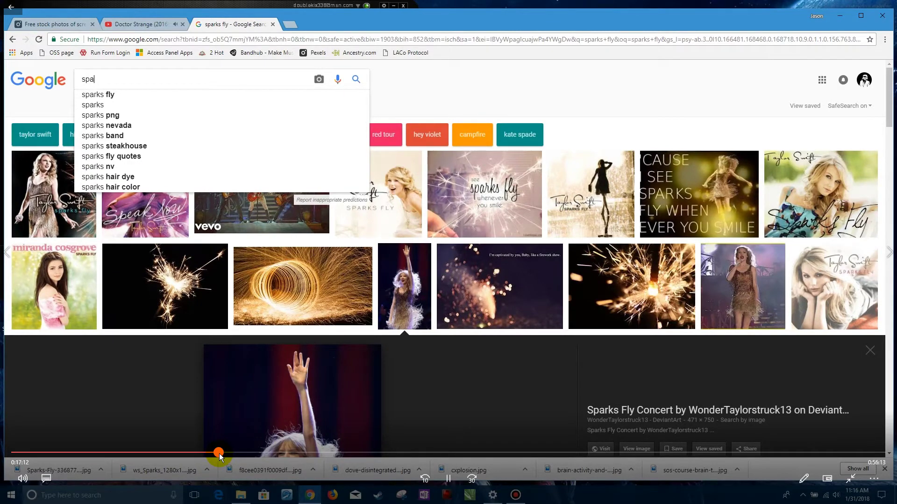
{"action": "left_click_drag", "start_coordinate": [220, 453], "coordinate": [232, 455]}
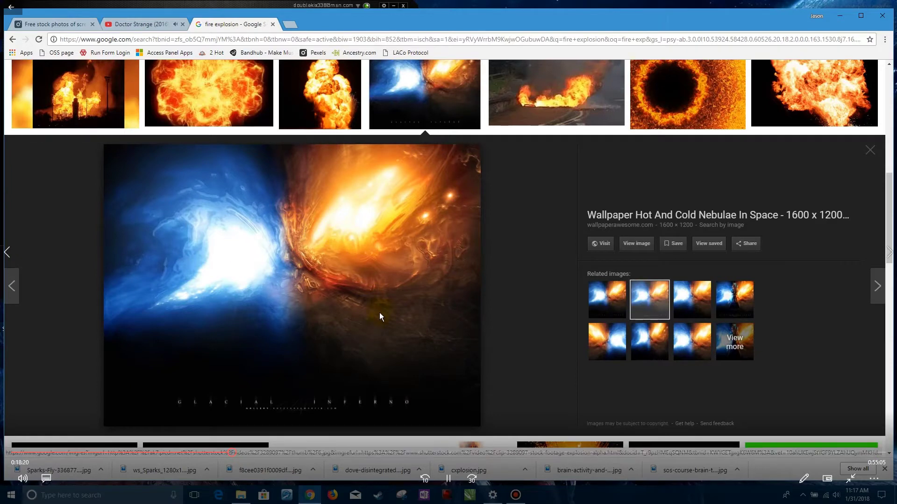
{"action": "left_click_drag", "start_coordinate": [232, 454], "coordinate": [254, 462]}
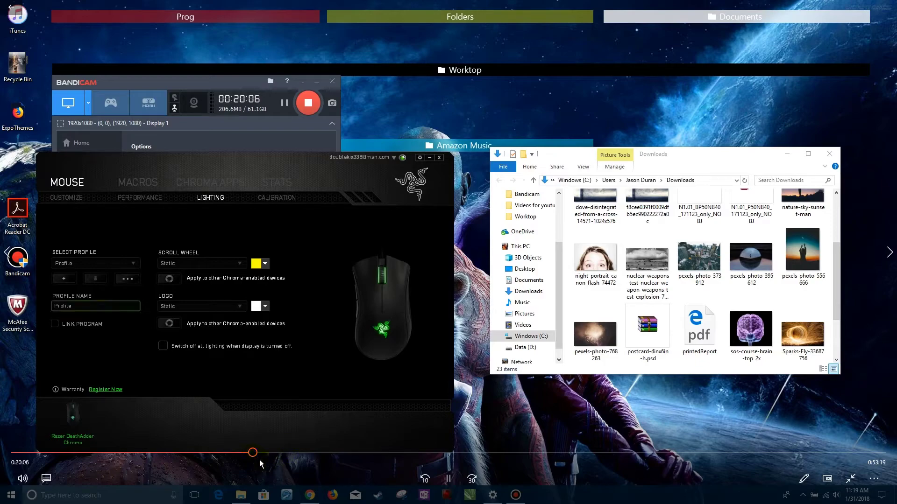
Advance the recording through the Photoshop compositing of the explosion, face and brain layers, up to about 56:22.
{"action": "left_click_drag", "start_coordinate": [255, 455], "coordinate": [319, 462]}
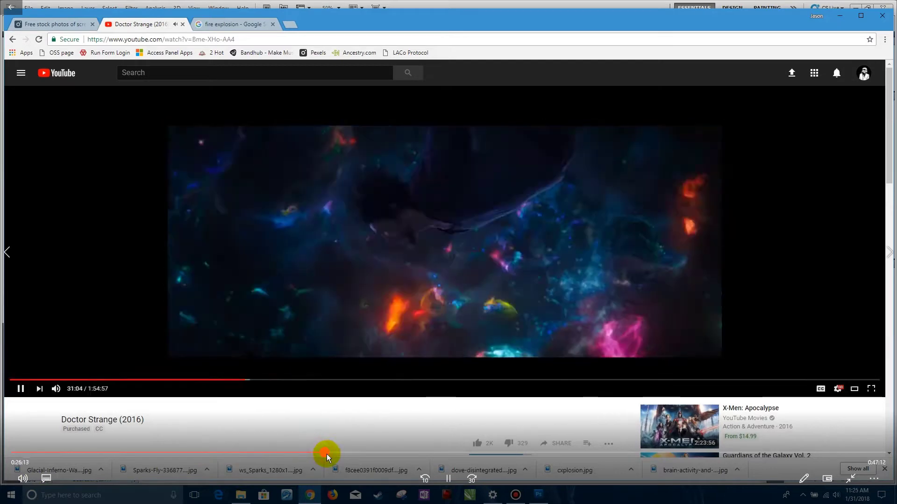
{"action": "left_click", "coordinate": [327, 454]}
{"action": "left_click_drag", "start_coordinate": [327, 455], "coordinate": [332, 456]}
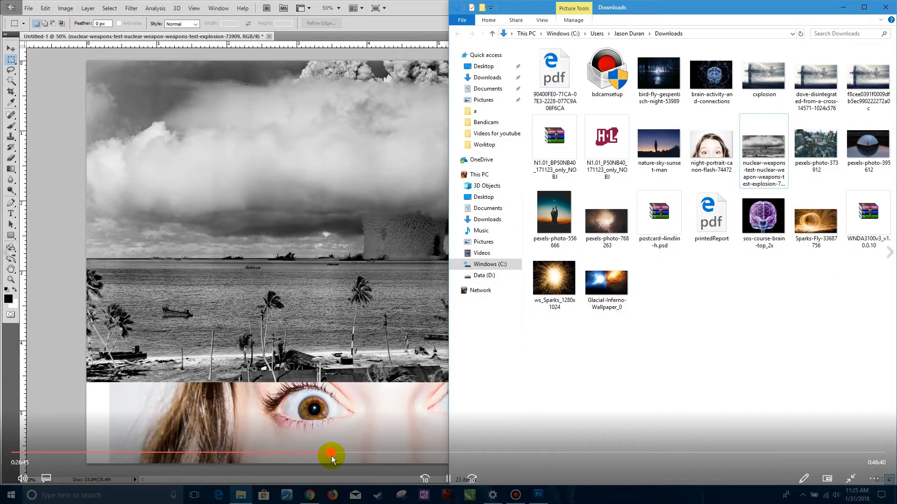
{"action": "mouse_move", "coordinate": [332, 456]}
{"action": "left_mouse_down"}
{"action": "mouse_move", "coordinate": [531, 467]}
{"action": "mouse_move", "coordinate": [522, 466]}
{"action": "mouse_move", "coordinate": [552, 463]}
{"action": "mouse_move", "coordinate": [552, 453]}
{"action": "mouse_move", "coordinate": [673, 453]}
{"action": "left_mouse_up"}
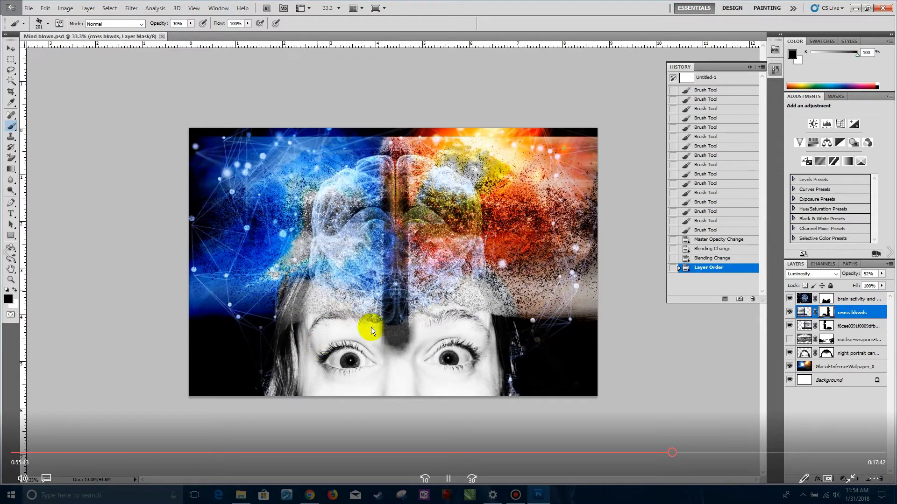
{"action": "left_click", "coordinate": [681, 452]}
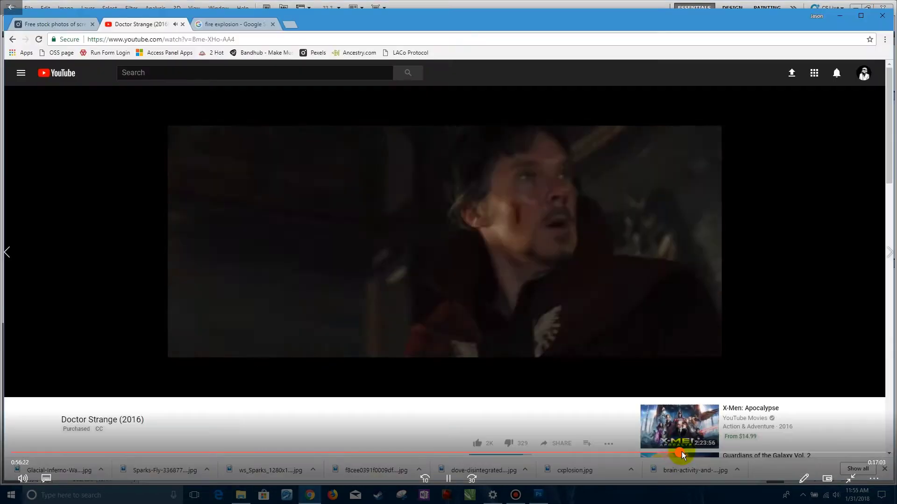
Skim the rest of the Mind Blown (1) compositing recording to its end, exit full screen and close the video player.
{"action": "left_click_drag", "start_coordinate": [688, 453], "coordinate": [710, 458]}
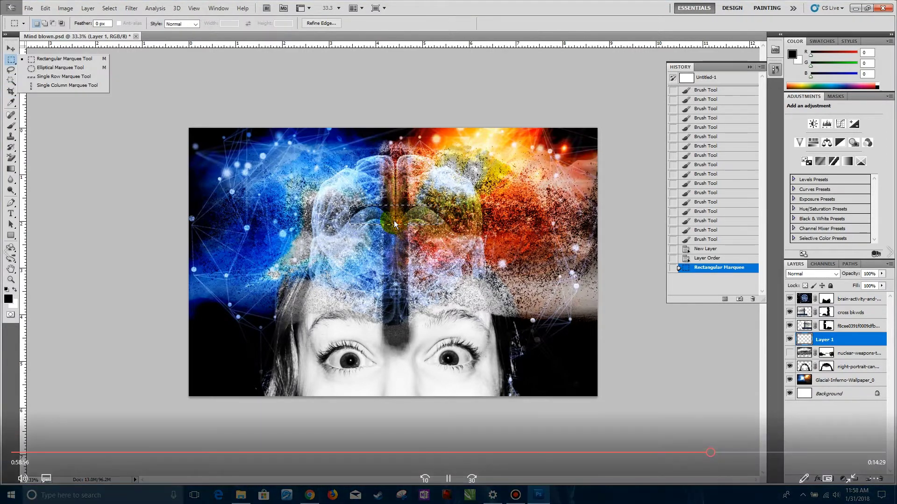
{"action": "left_click_drag", "start_coordinate": [712, 453], "coordinate": [765, 451]}
{"action": "left_click_drag", "start_coordinate": [767, 451], "coordinate": [774, 453]}
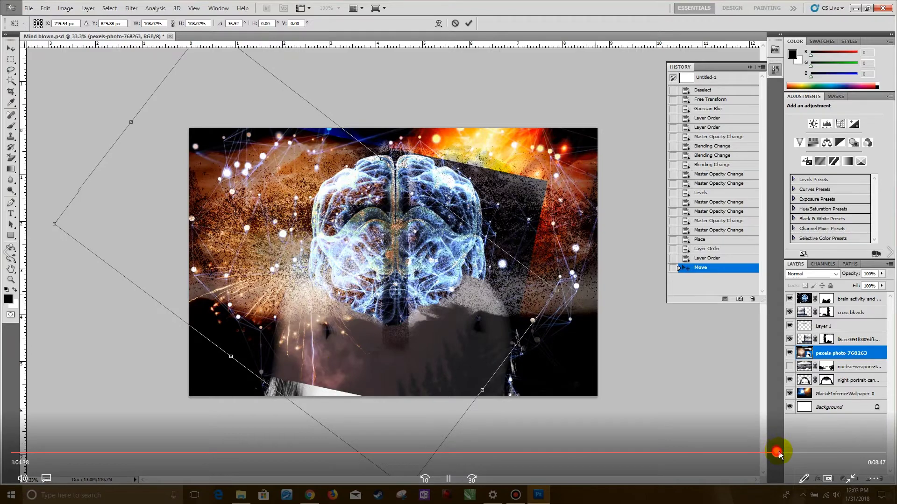
{"action": "left_click_drag", "start_coordinate": [778, 453], "coordinate": [796, 452]}
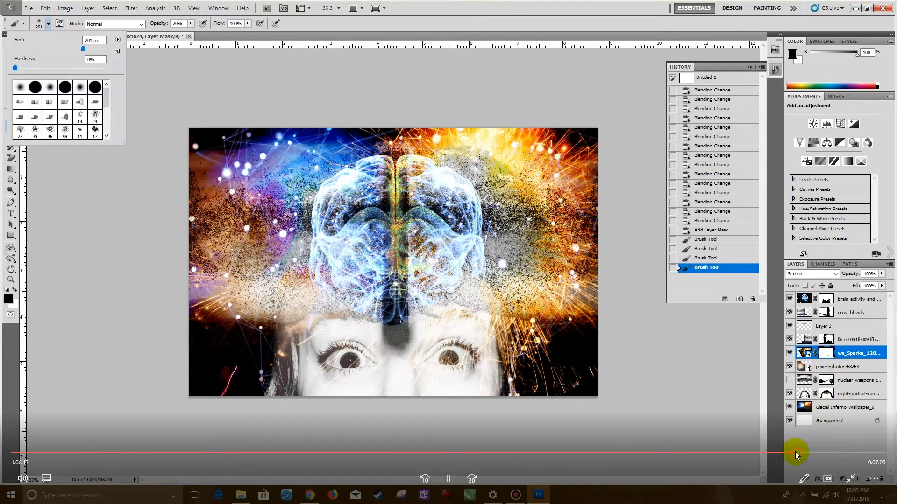
{"action": "left_click", "coordinate": [809, 454]}
{"action": "left_click_drag", "start_coordinate": [810, 455], "coordinate": [890, 458]}
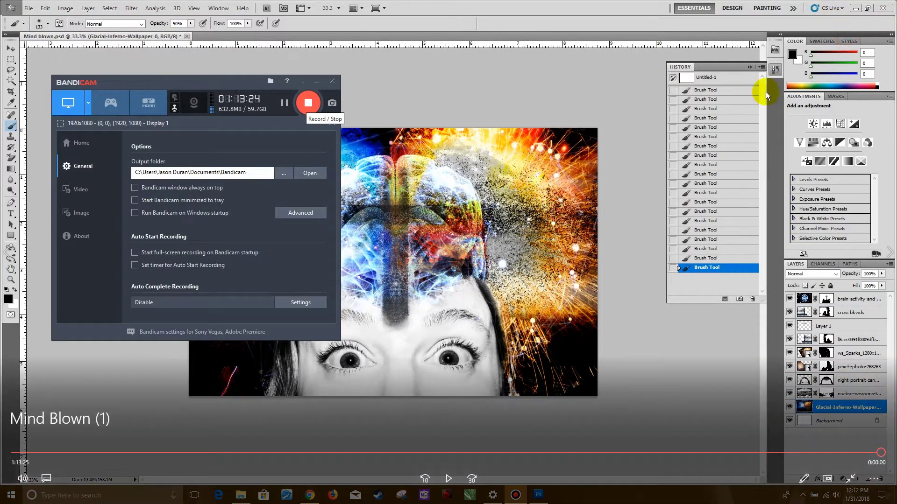
{"action": "double_click", "coordinate": [672, 176]}
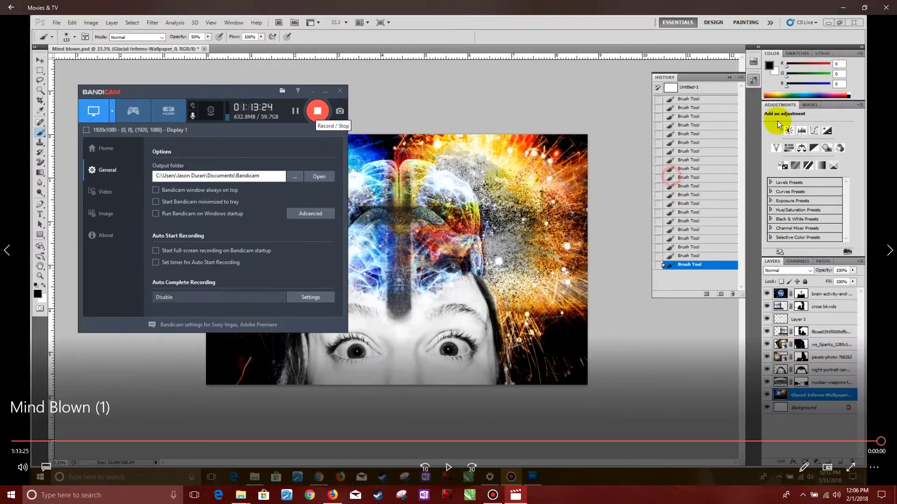
{"action": "left_click", "coordinate": [885, 8]}
Open the Mind Blown (2) video, skim its smudging and layer duplication work to near the end, and close it.
{"action": "double_click", "coordinate": [270, 149]}
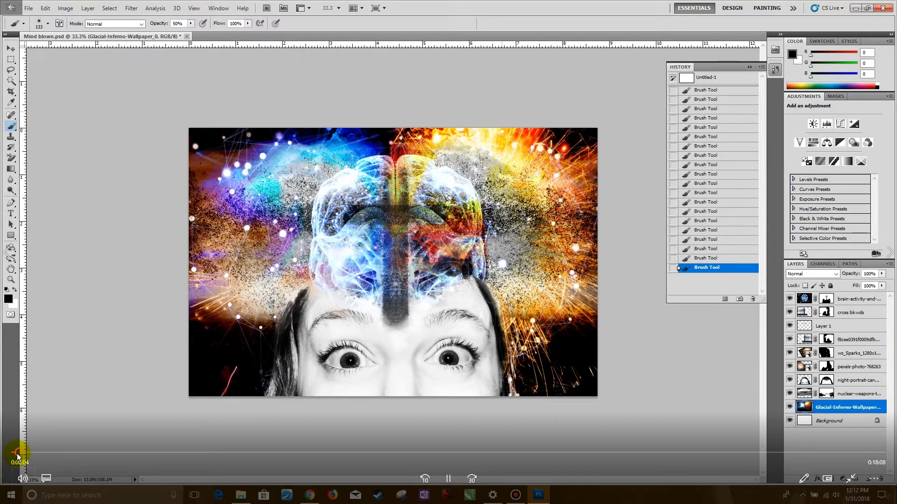
{"action": "left_click_drag", "start_coordinate": [23, 453], "coordinate": [75, 462]}
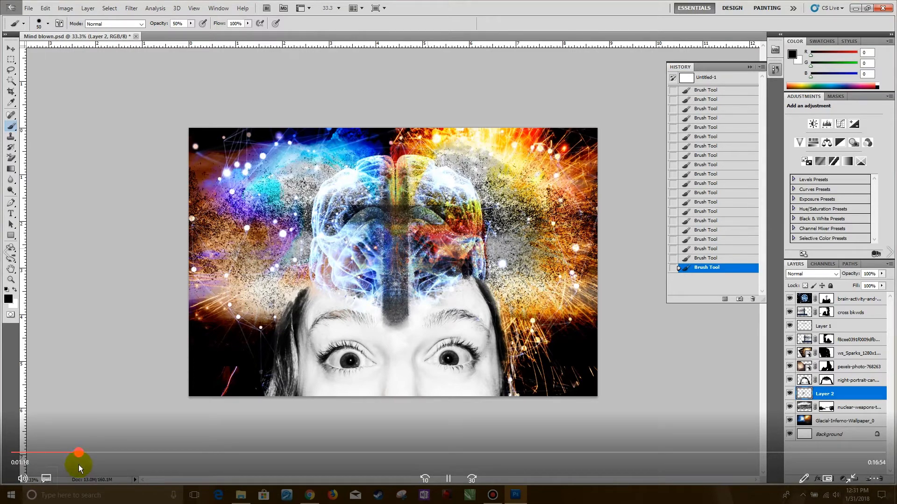
{"action": "mouse_move", "coordinate": [87, 467]}
{"action": "left_mouse_down"}
{"action": "mouse_move", "coordinate": [152, 466]}
{"action": "mouse_move", "coordinate": [171, 456]}
{"action": "mouse_move", "coordinate": [420, 466]}
{"action": "mouse_move", "coordinate": [541, 483]}
{"action": "mouse_move", "coordinate": [374, 477]}
{"action": "mouse_move", "coordinate": [453, 470]}
{"action": "mouse_move", "coordinate": [488, 455]}
{"action": "mouse_move", "coordinate": [625, 462]}
{"action": "left_mouse_up"}
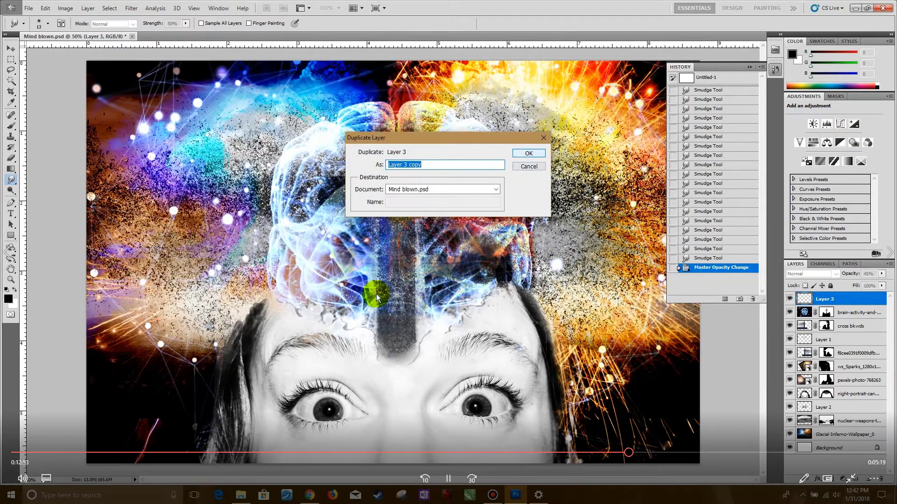
{"action": "left_click_drag", "start_coordinate": [629, 455], "coordinate": [650, 454]}
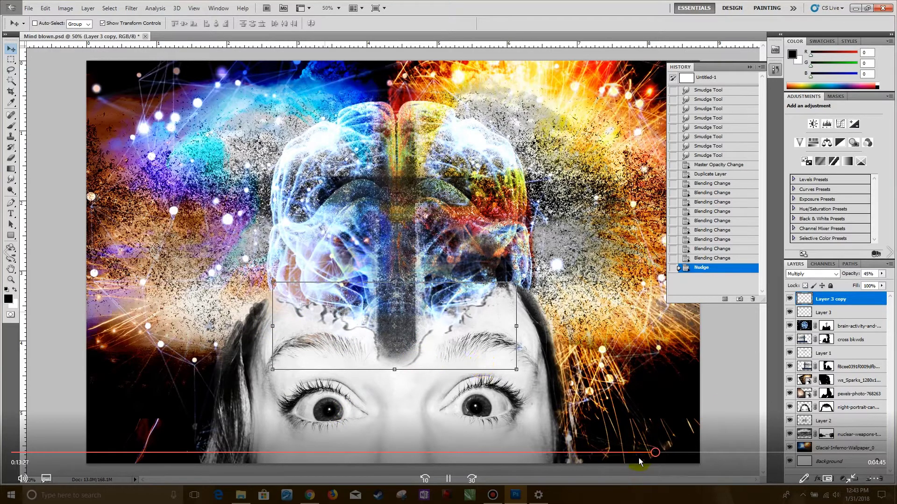
{"action": "mouse_move", "coordinate": [654, 454]}
{"action": "left_mouse_down"}
{"action": "mouse_move", "coordinate": [719, 466]}
{"action": "mouse_move", "coordinate": [872, 456]}
{"action": "left_mouse_up"}
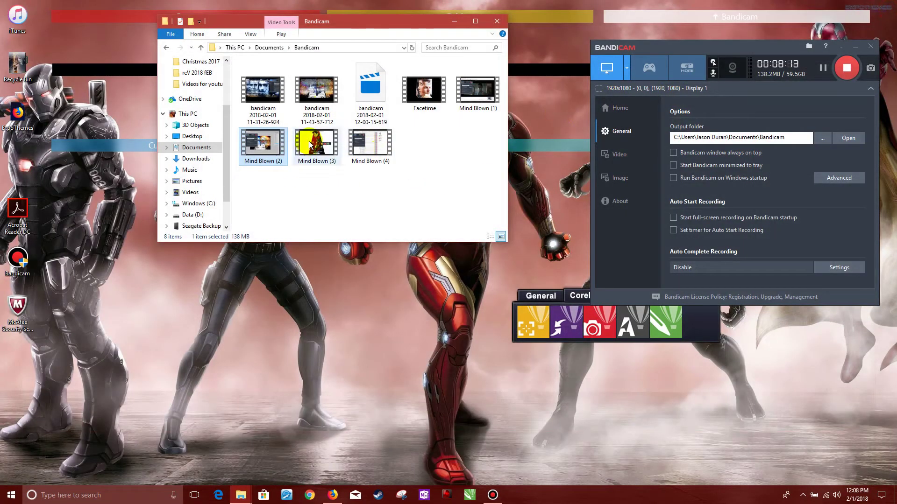
Open the Mind Blown (3) video and skim the CorelDRAW text layout of the flyer's front, up to about 23:18.
{"action": "double_click", "coordinate": [310, 142]}
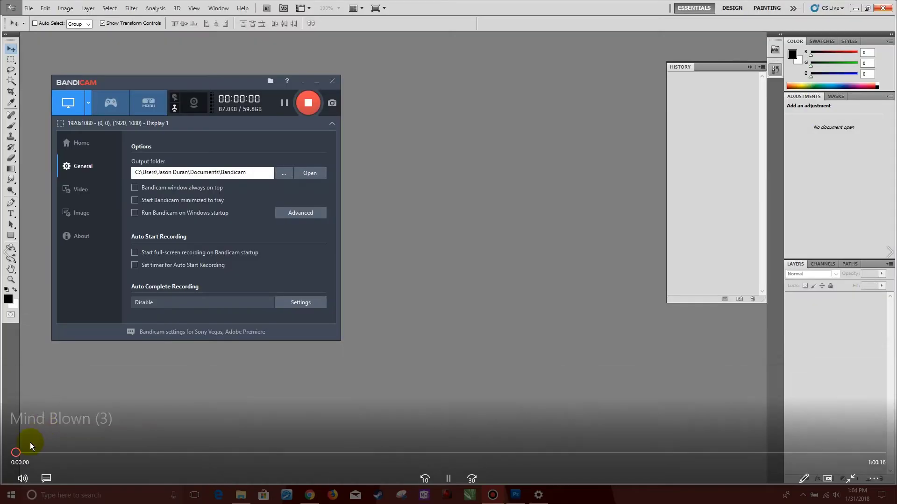
{"action": "left_click_drag", "start_coordinate": [16, 454], "coordinate": [274, 470]}
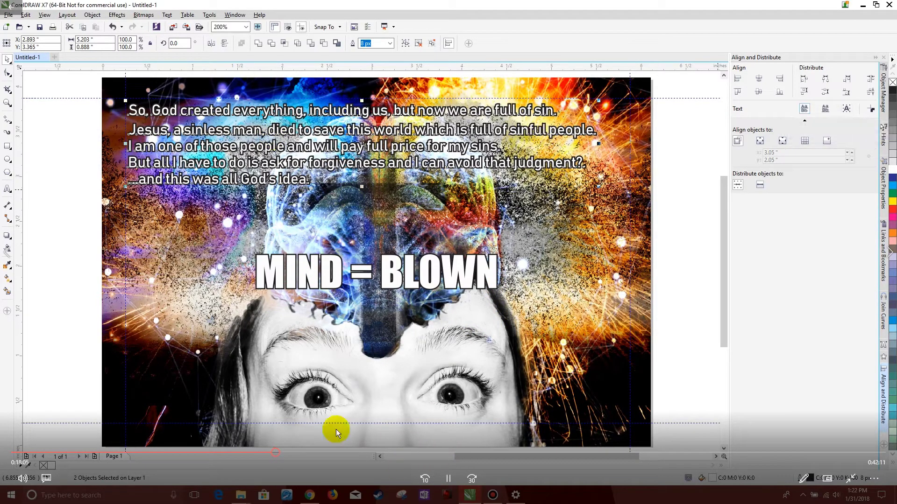
{"action": "left_click_drag", "start_coordinate": [281, 455], "coordinate": [314, 462]}
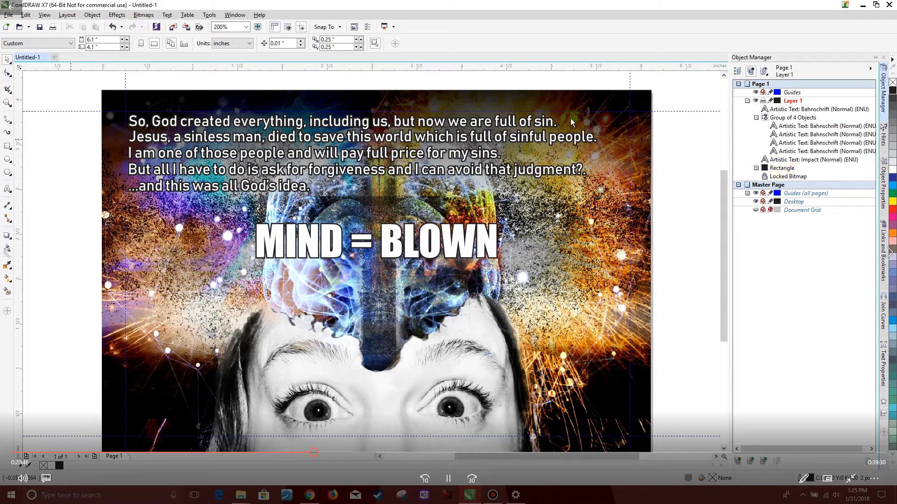
{"action": "left_click_drag", "start_coordinate": [312, 455], "coordinate": [347, 464]}
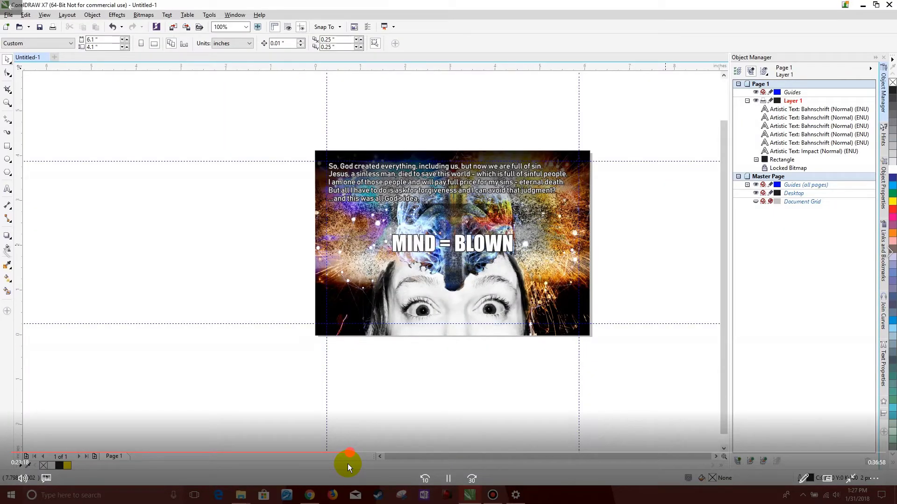
Advance the recording through the Photoshop preparation of the back background to the Revival text layout, up to about 33:02.
{"action": "left_click", "coordinate": [354, 464]}
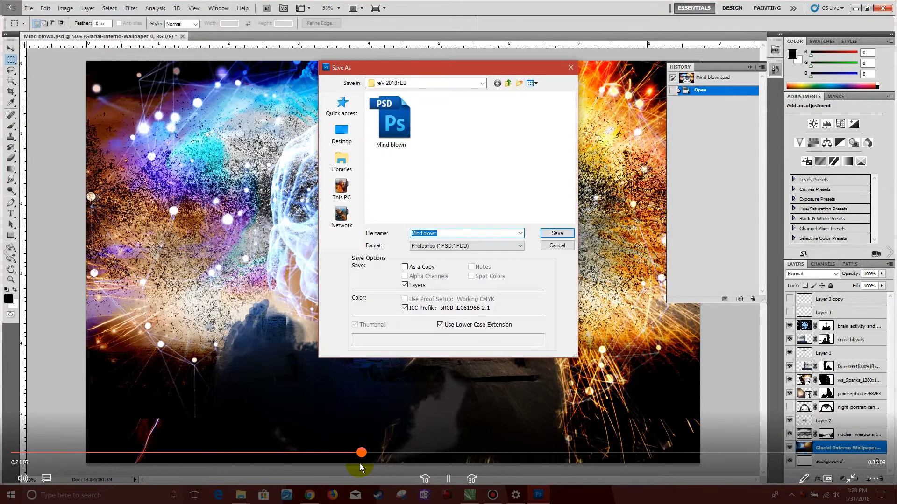
{"action": "left_click", "coordinate": [369, 464]}
{"action": "left_click_drag", "start_coordinate": [370, 464], "coordinate": [407, 461]}
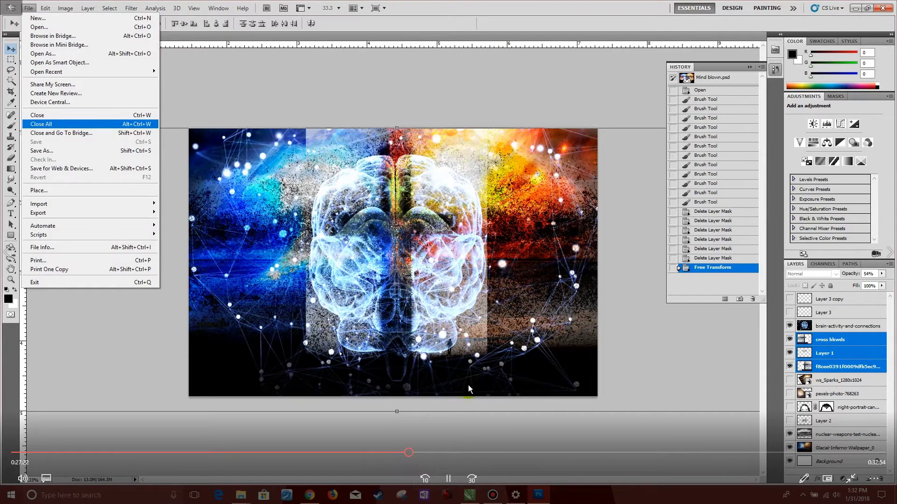
{"action": "left_click_drag", "start_coordinate": [410, 451], "coordinate": [487, 450]}
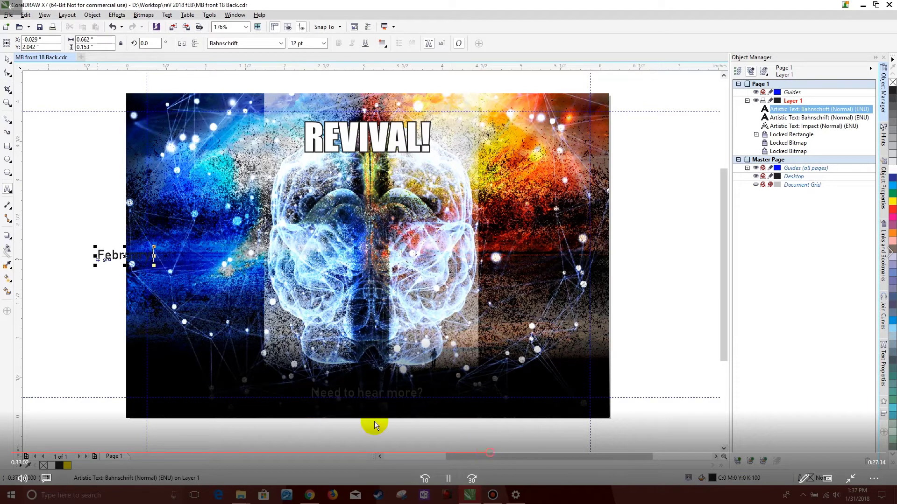
Advance the recording past the older revival flyer references to the back's event details and footnote, up to about 57:25.
{"action": "left_click_drag", "start_coordinate": [493, 453], "coordinate": [686, 452]}
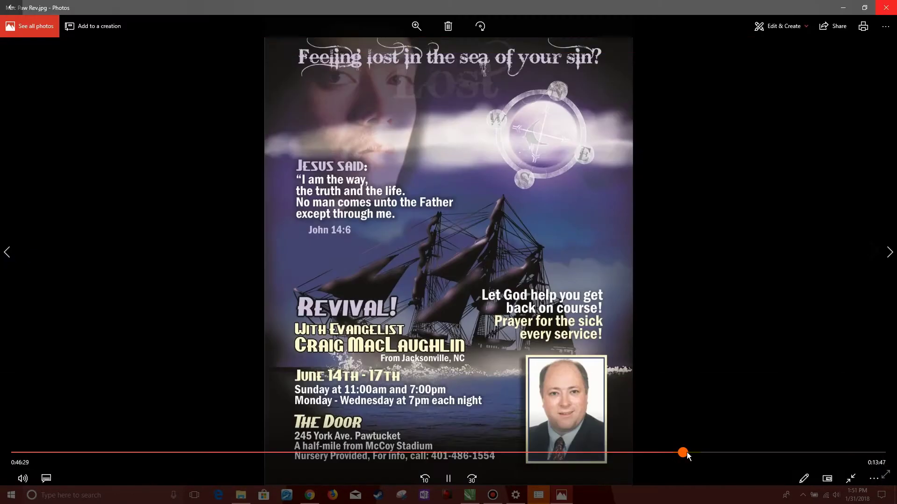
{"action": "left_click_drag", "start_coordinate": [686, 452], "coordinate": [693, 451]}
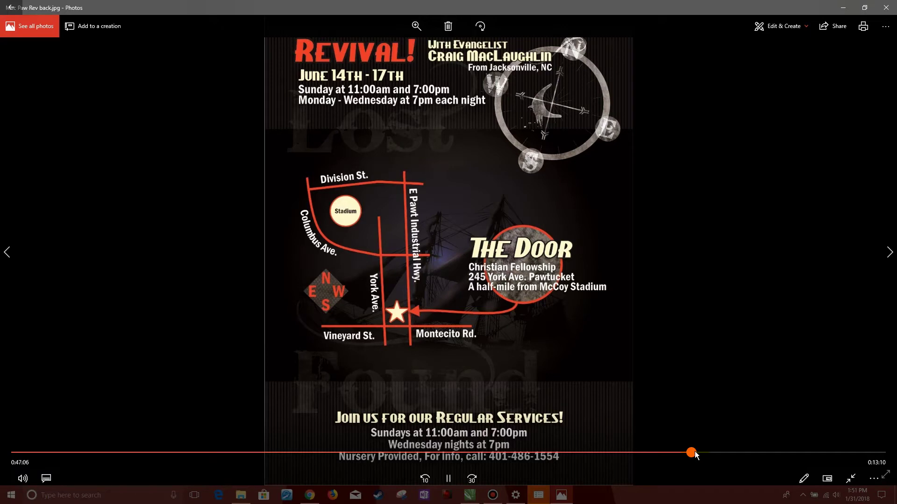
{"action": "left_click_drag", "start_coordinate": [694, 451], "coordinate": [702, 452]}
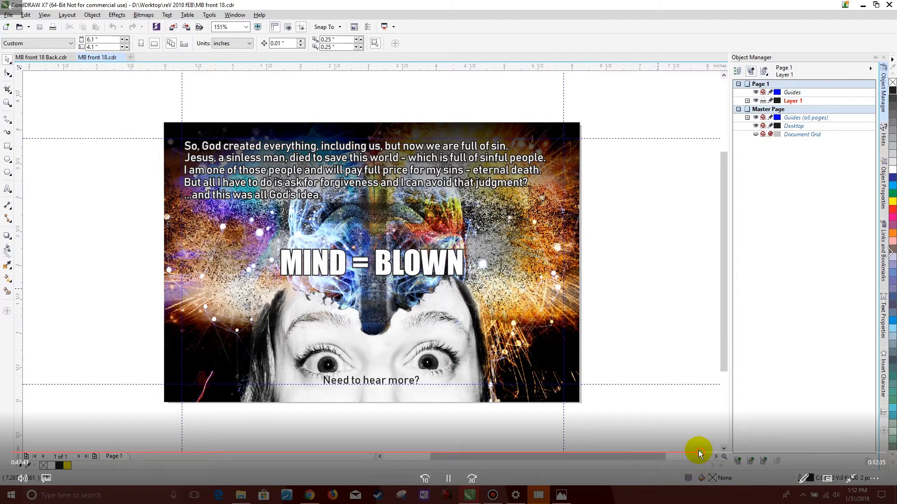
{"action": "left_click_drag", "start_coordinate": [700, 451], "coordinate": [807, 452]}
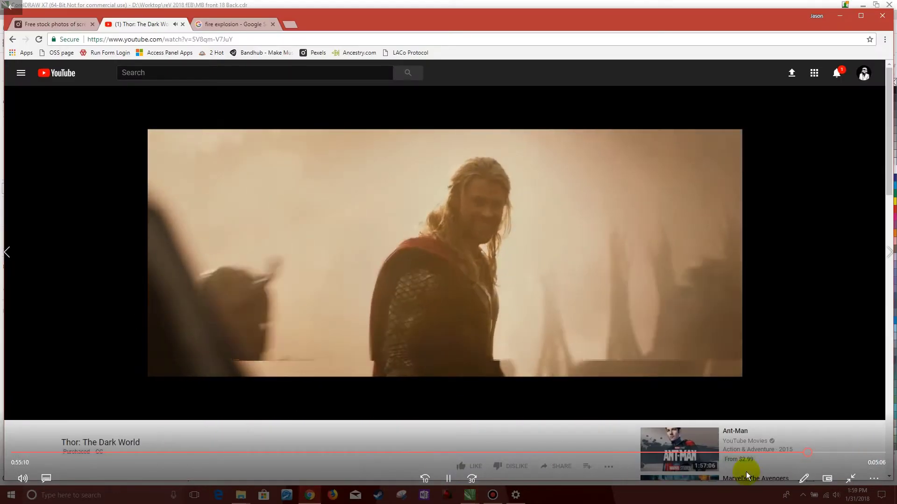
{"action": "left_click_drag", "start_coordinate": [817, 453], "coordinate": [839, 456]}
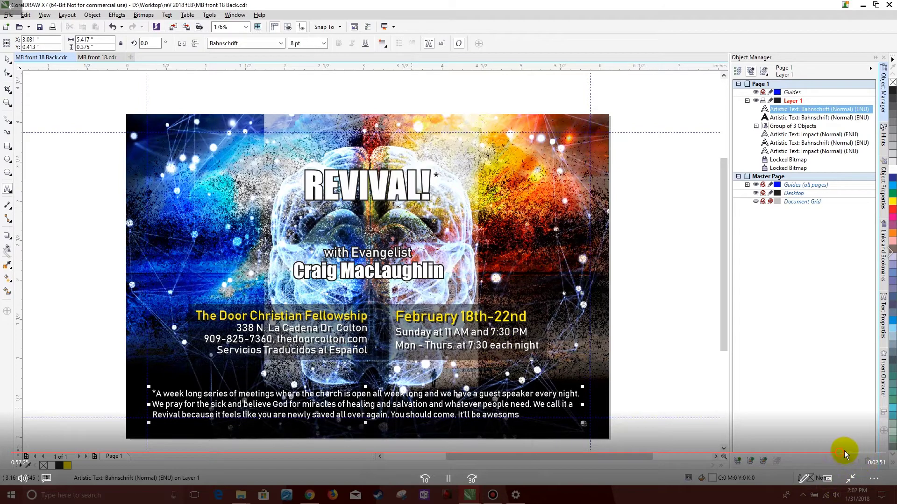
Skim the Mind Blown (3) recording to near its end, exit full screen and close the video player.
{"action": "left_click_drag", "start_coordinate": [842, 452], "coordinate": [874, 454]}
{"action": "double_click", "coordinate": [782, 261]}
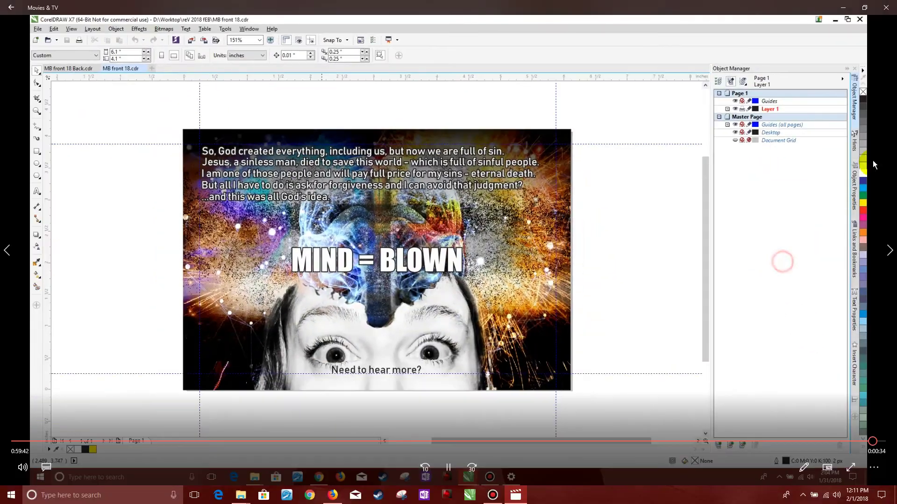
{"action": "left_click", "coordinate": [884, 8]}
Open the Mind Blown (4) video and skim the postcard template, CMYK conversion and Hue/Saturation adjustments, up to about 2:16.
{"action": "double_click", "coordinate": [367, 148]}
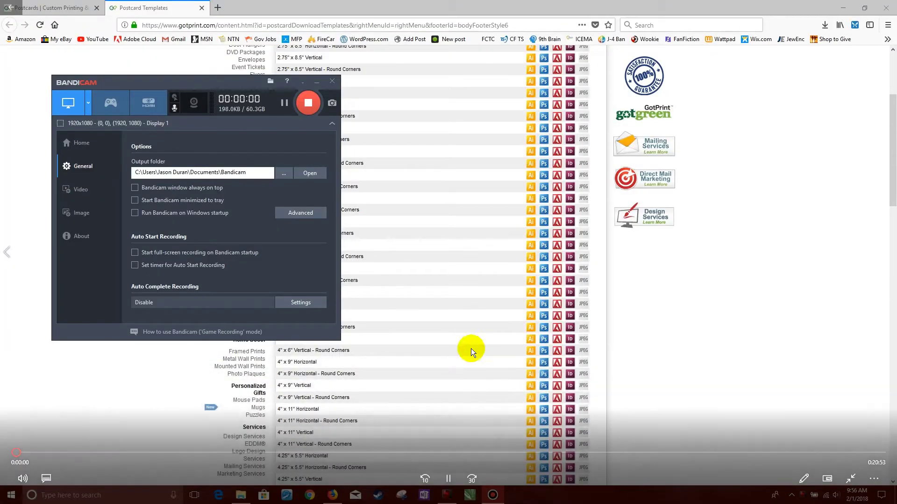
{"action": "left_click_drag", "start_coordinate": [14, 453], "coordinate": [32, 458]}
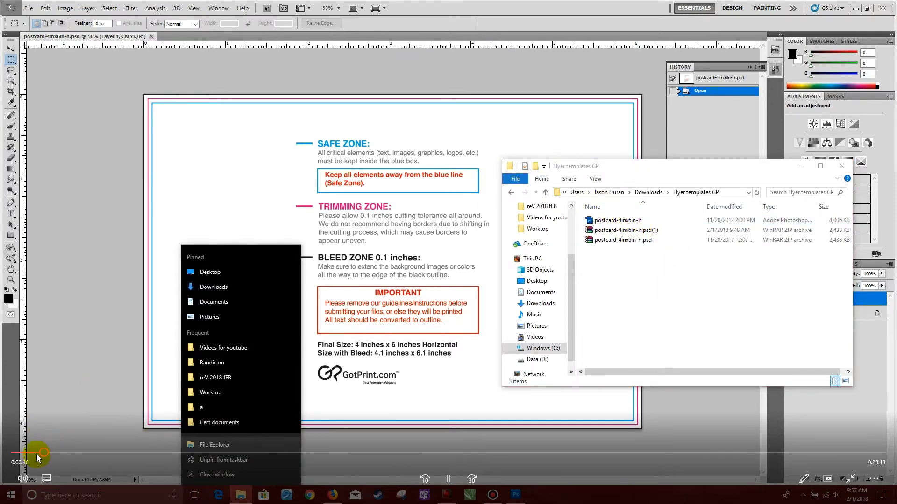
{"action": "left_click_drag", "start_coordinate": [48, 450], "coordinate": [69, 454]}
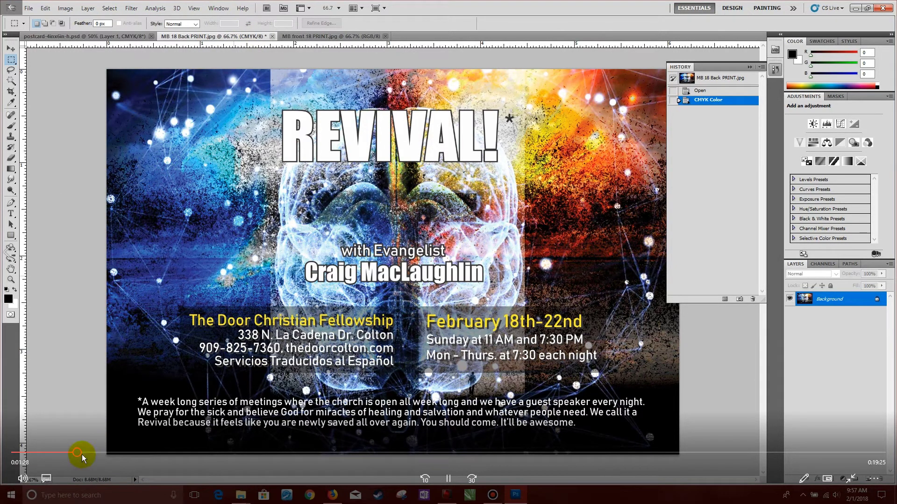
{"action": "left_click_drag", "start_coordinate": [79, 452], "coordinate": [75, 453]}
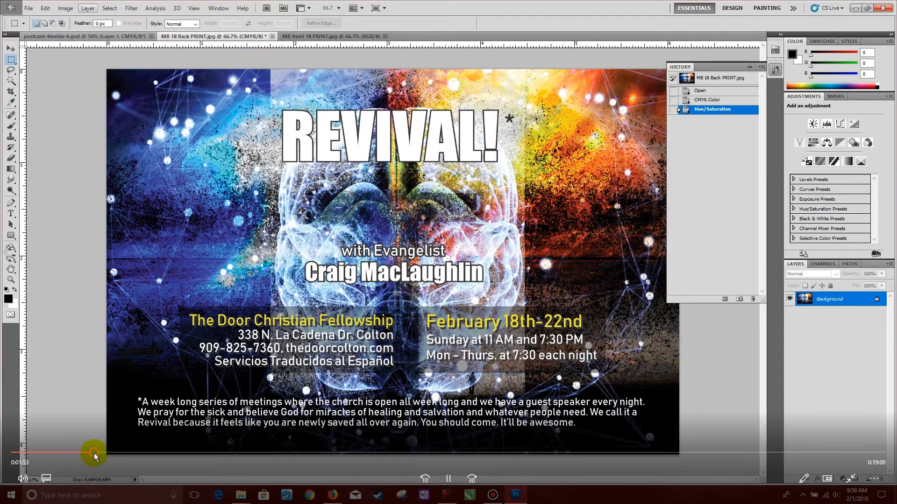
{"action": "left_click", "coordinate": [98, 453]}
{"action": "left_click_drag", "start_coordinate": [97, 453], "coordinate": [103, 453]}
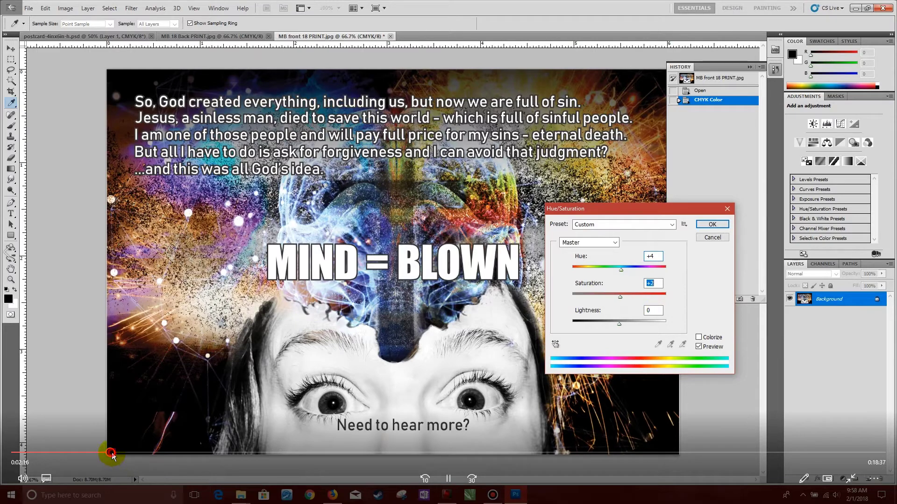
Skim the placement of the front and back designs into the postcard template, then close the video and deselect its file.
{"action": "left_click_drag", "start_coordinate": [113, 454], "coordinate": [136, 452]}
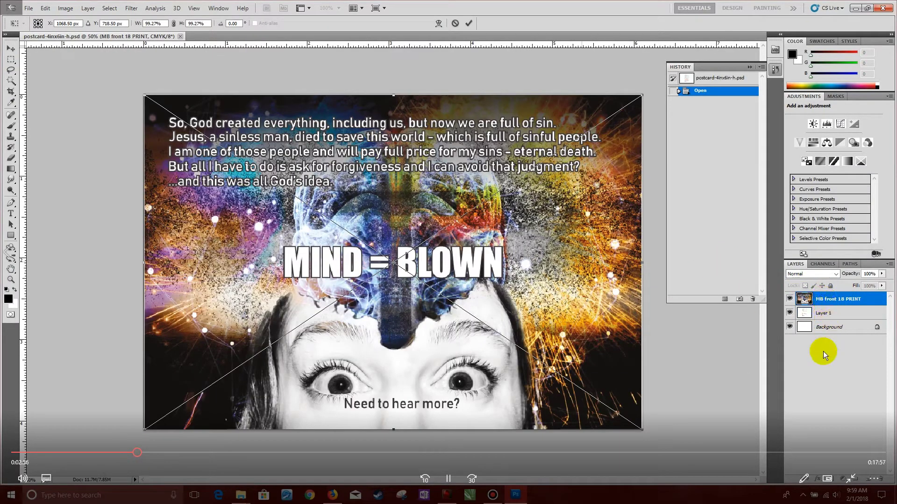
{"action": "left_click_drag", "start_coordinate": [139, 454], "coordinate": [146, 452]}
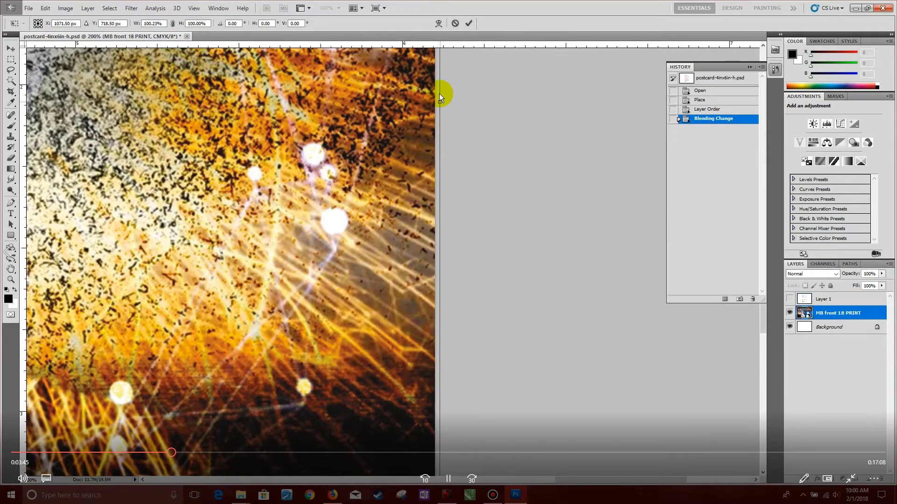
{"action": "left_click", "coordinate": [189, 453]}
{"action": "left_click_drag", "start_coordinate": [194, 455], "coordinate": [217, 457]}
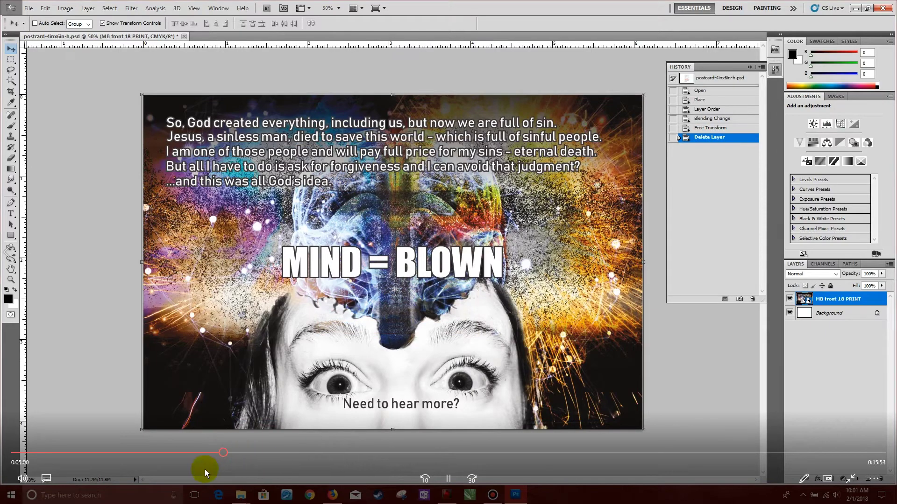
{"action": "left_click_drag", "start_coordinate": [223, 454], "coordinate": [337, 462]}
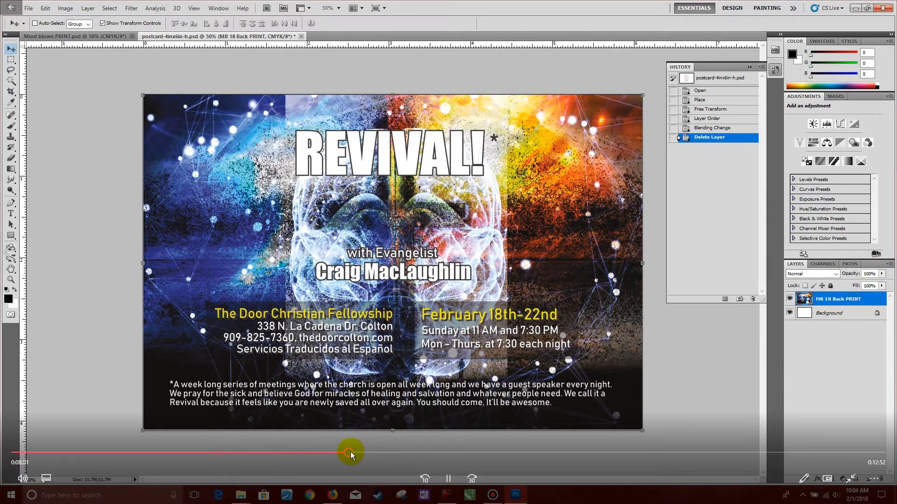
{"action": "left_click_drag", "start_coordinate": [349, 454], "coordinate": [354, 453]}
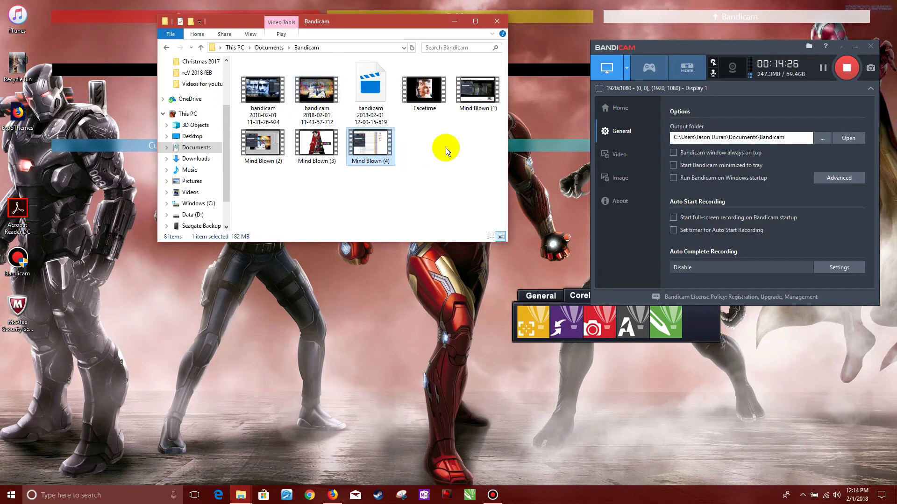
{"action": "left_click", "coordinate": [355, 187]}
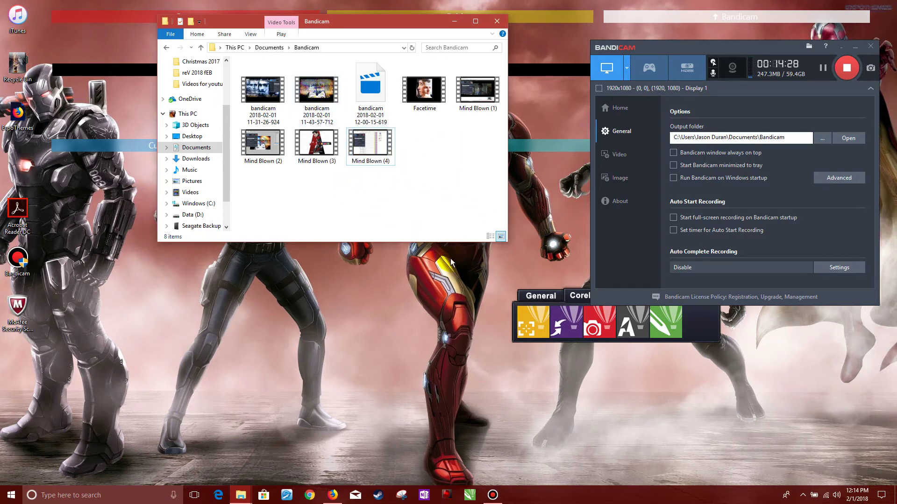
Bring up the pix 0218 folder window, go back to the reV 2018 fEB folder and move the window beside the recordings.
{"action": "left_click", "coordinate": [245, 498]}
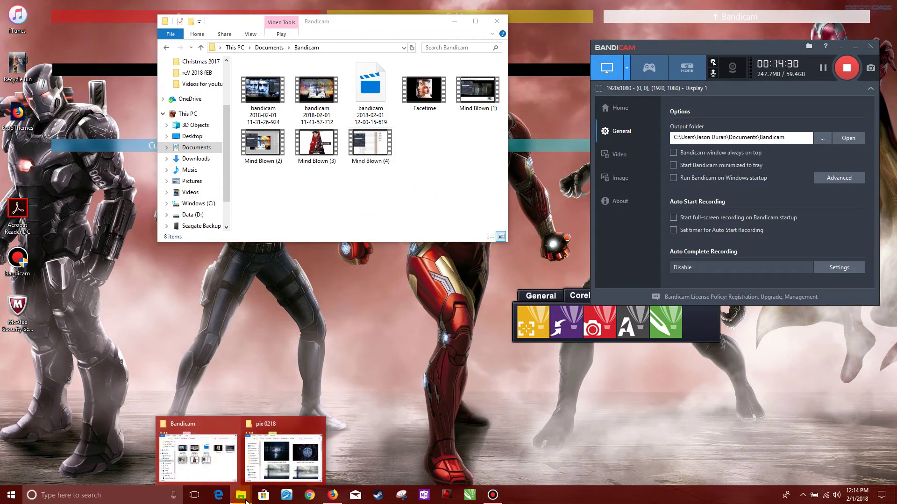
{"action": "left_click", "coordinate": [294, 465]}
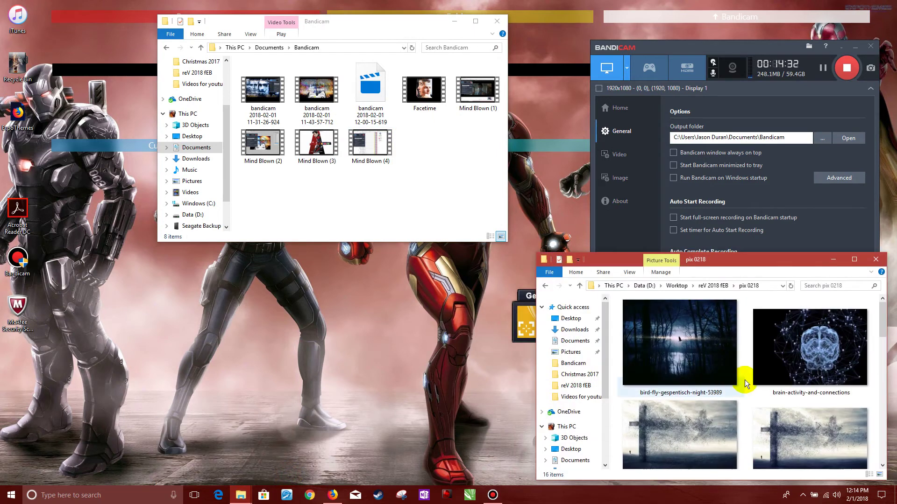
{"action": "key", "text": "alt+Left"}
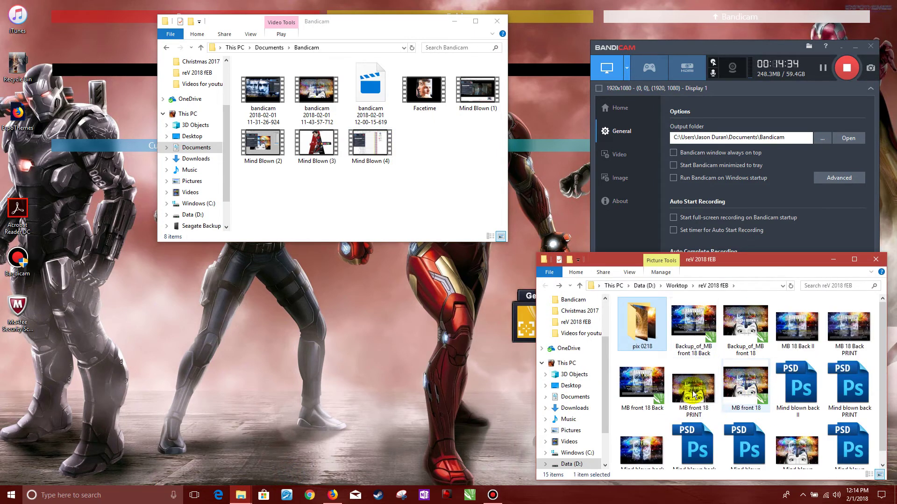
{"action": "left_click_drag", "start_coordinate": [747, 263], "coordinate": [443, 209]}
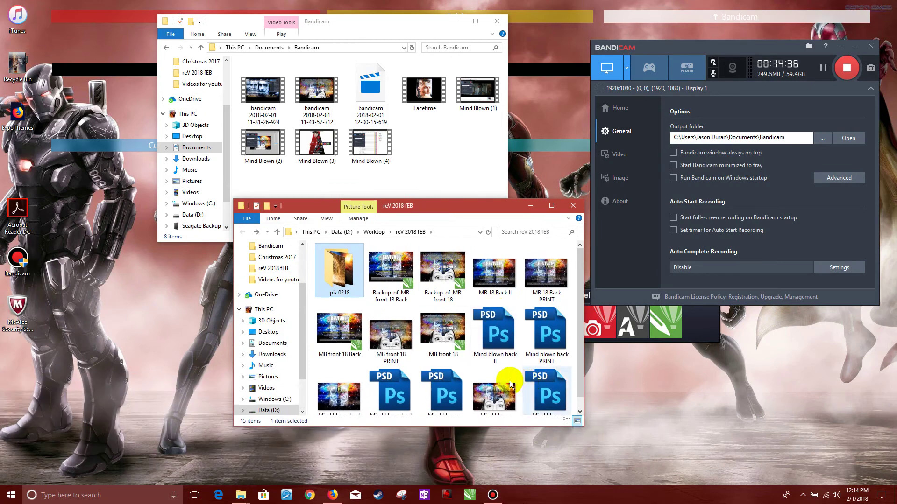
Open Mind blown.jpg and page through the flyer's backgrounds and finished front and back images, ending on MB front 18 PRINT.
{"action": "double_click", "coordinate": [498, 378]}
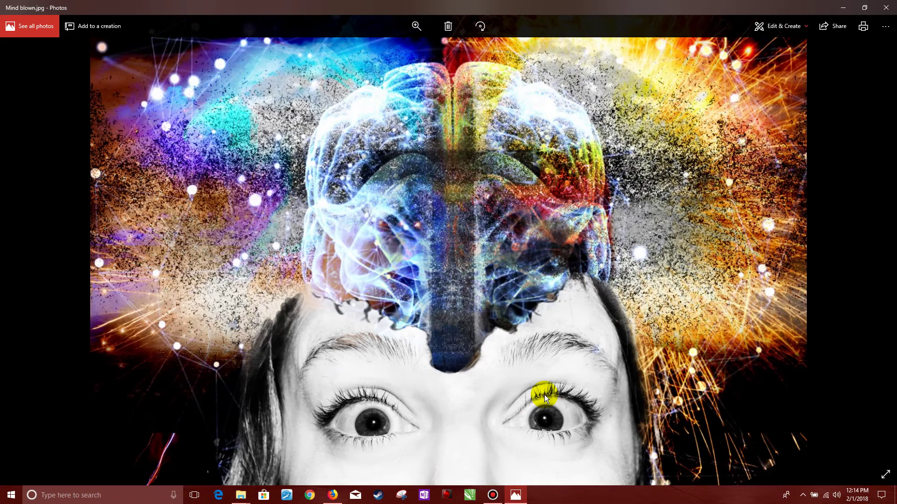
{"action": "key", "text": "Right"}
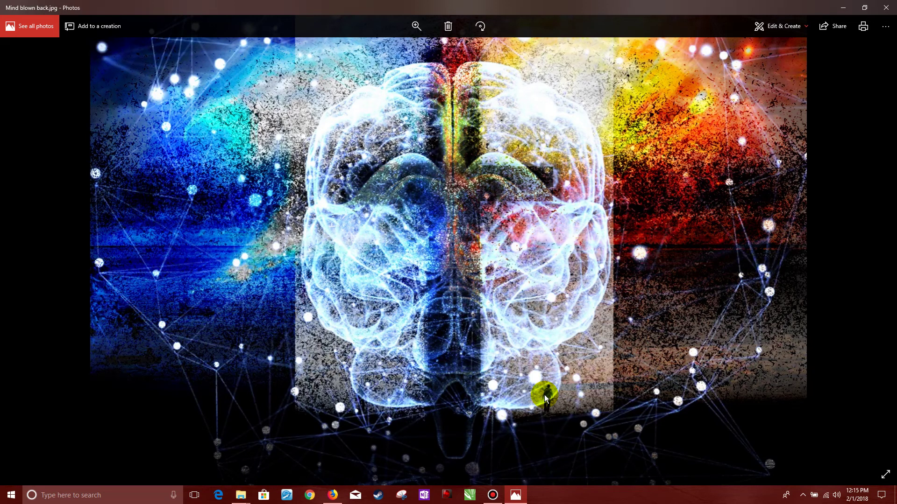
{"action": "key", "text": "Right"}
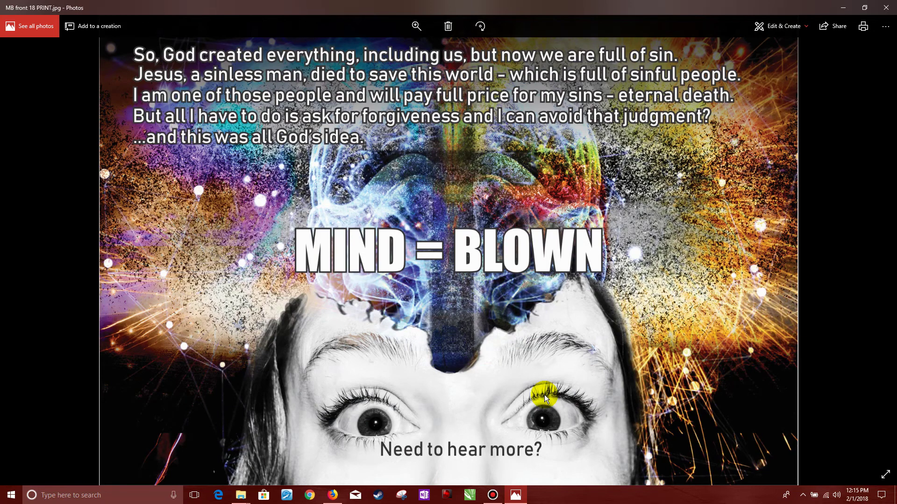
{"action": "key", "text": "Right"}
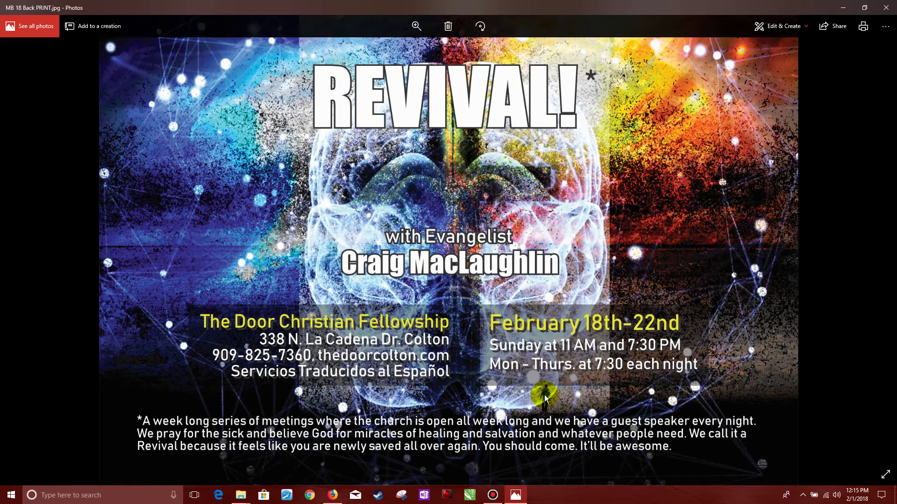
{"action": "key", "text": "Right"}
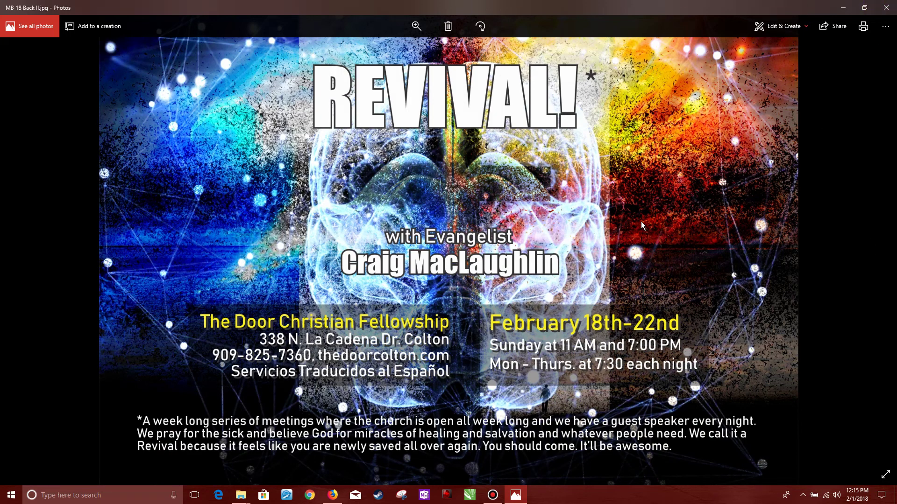
{"action": "key", "text": "Right"}
{"action": "key", "text": "Left"}
{"action": "key", "text": "Right"}
{"action": "scroll", "coordinate": [642, 225], "scroll_direction": "down", "scroll_amount": 1}
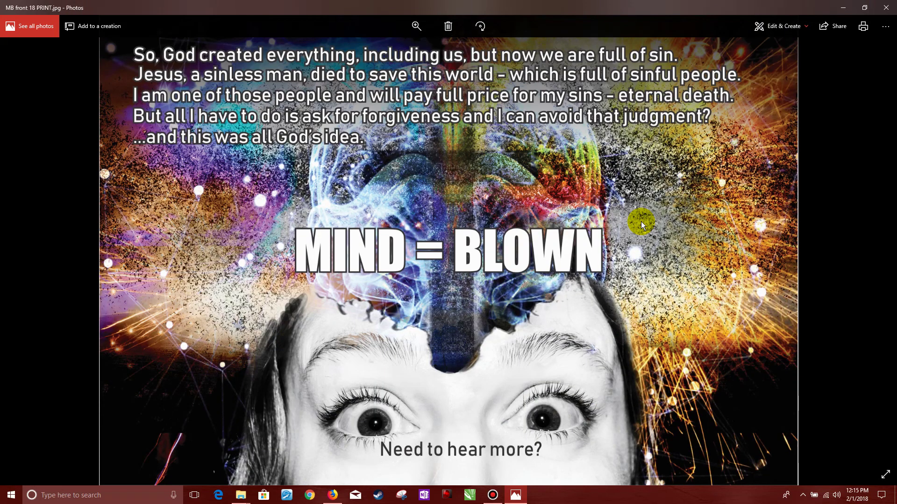